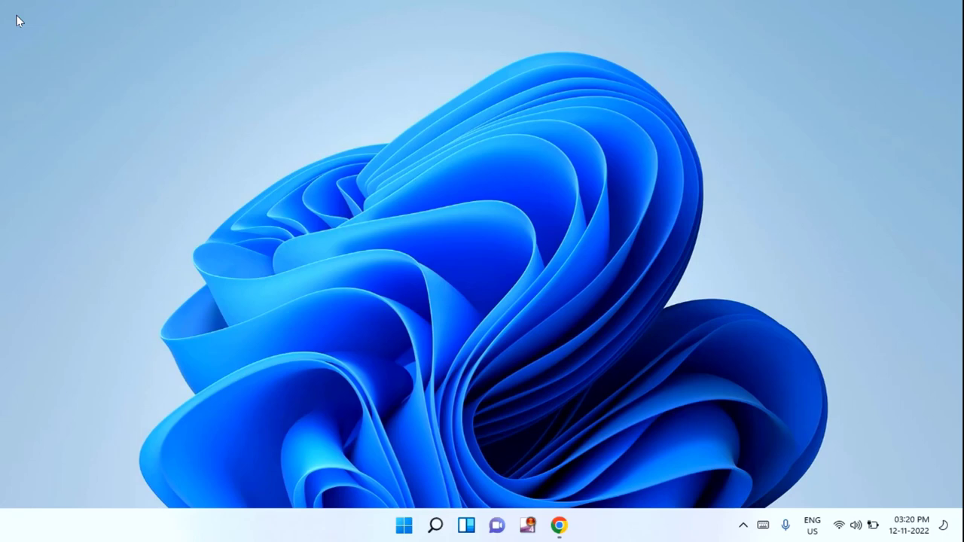
Open the %localappdata% folder through the Run dialog and maximize its window.
key(super+r)
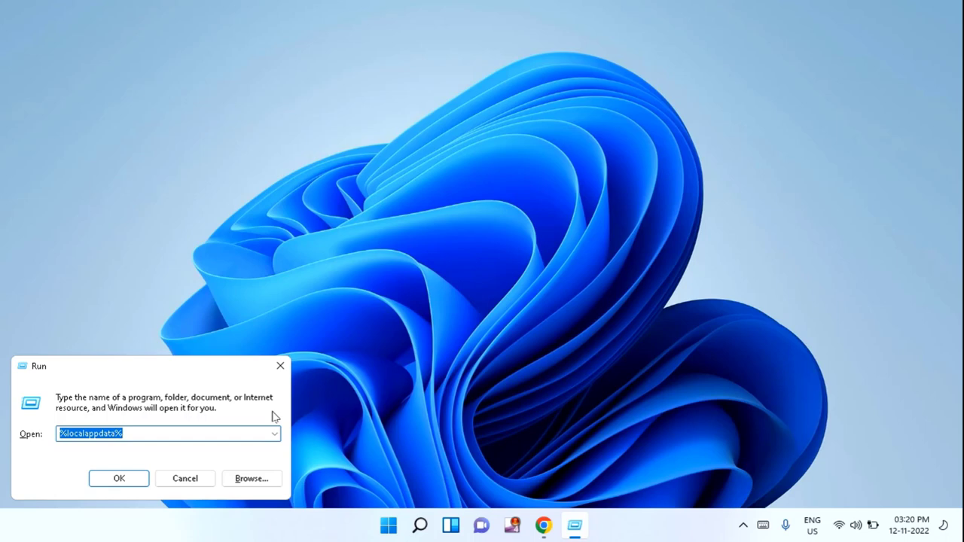
key(End)
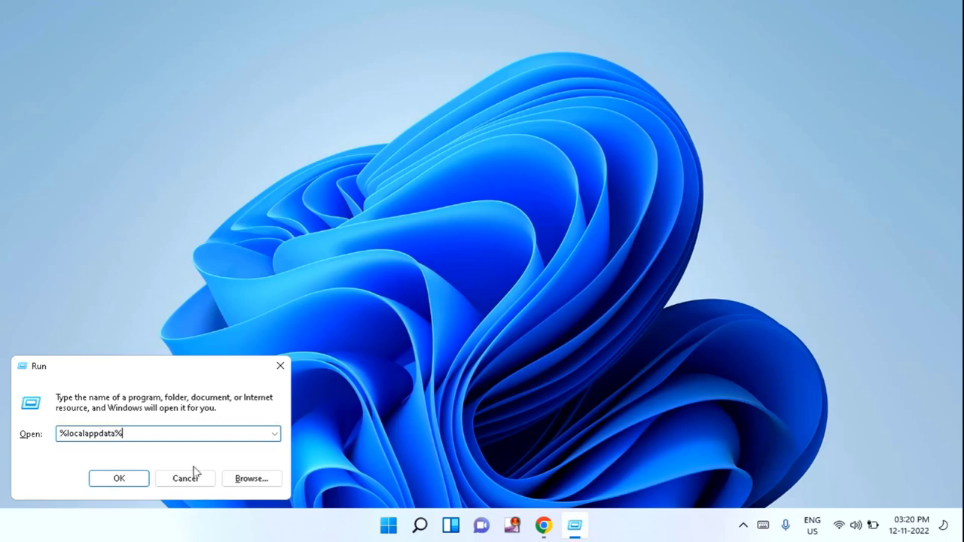
click(134, 480)
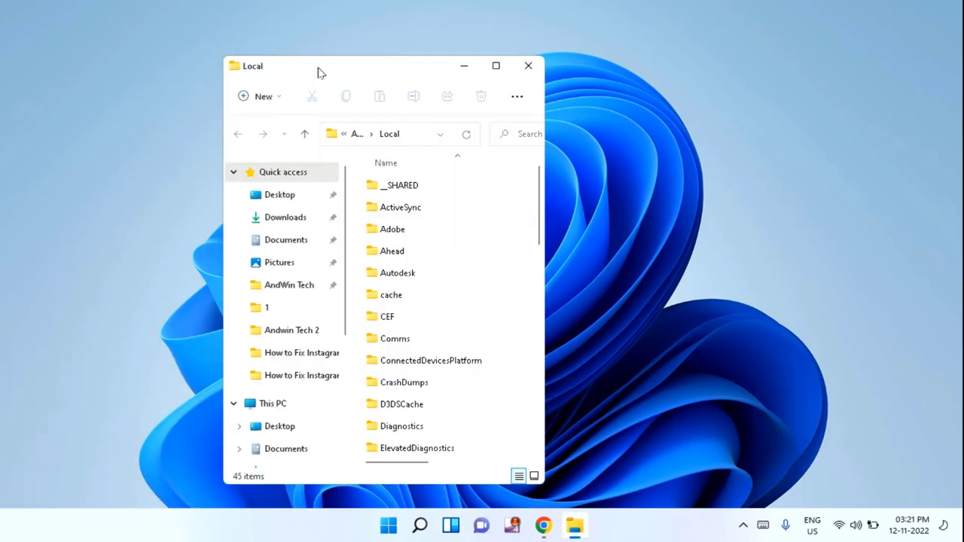
drag(318, 71, 301, 53)
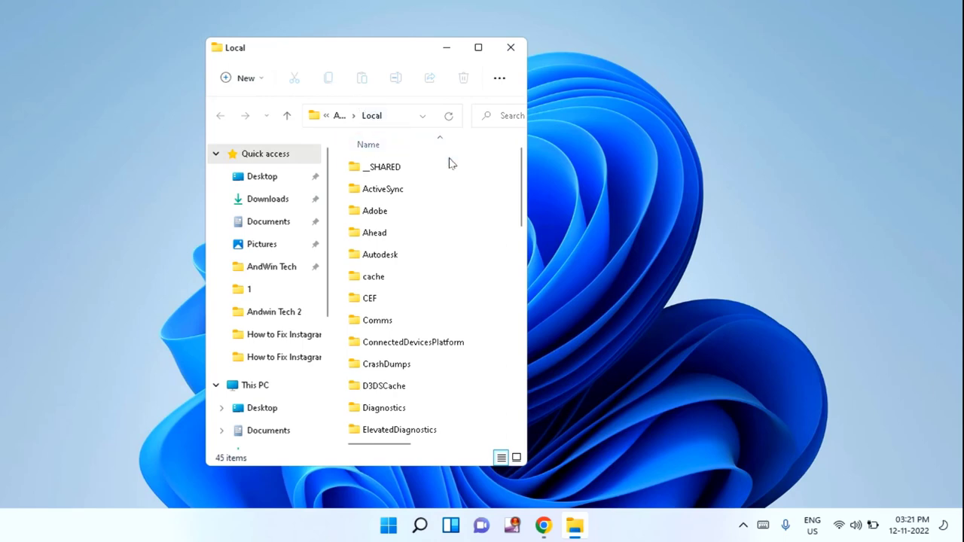
click(480, 48)
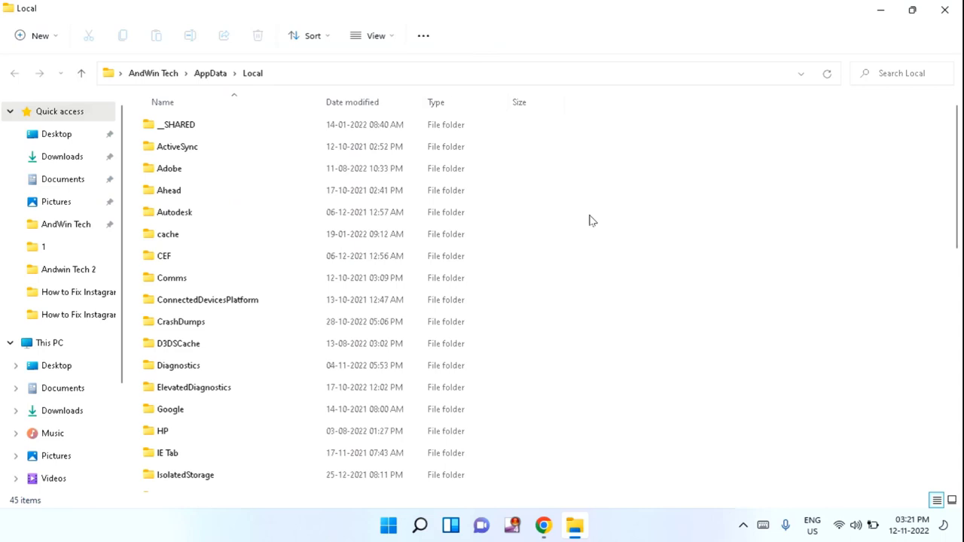
key(p)
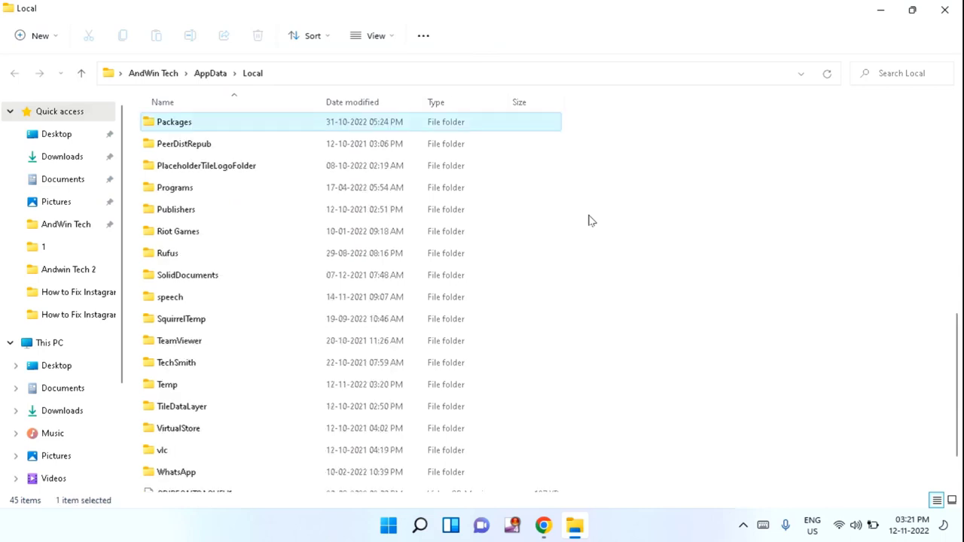
double_click(235, 128)
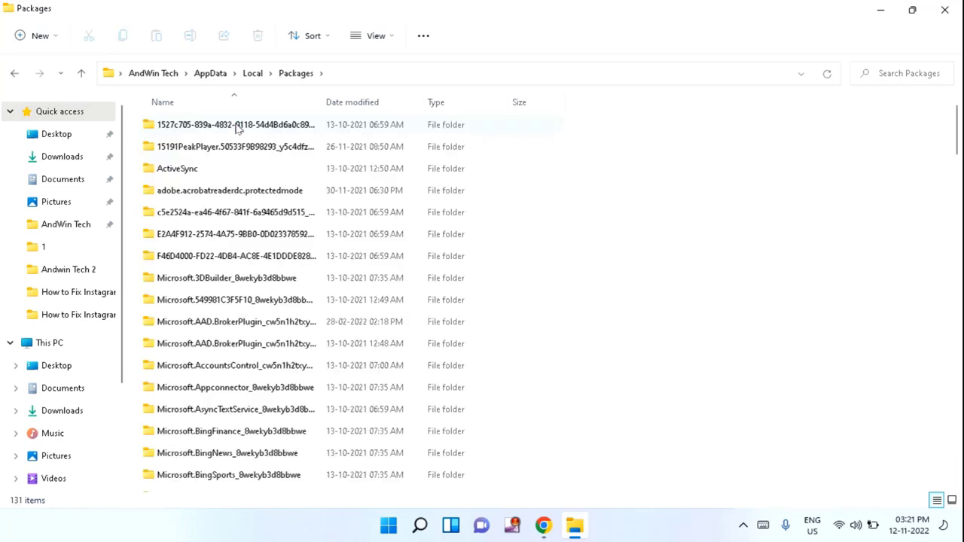
click(15, 73)
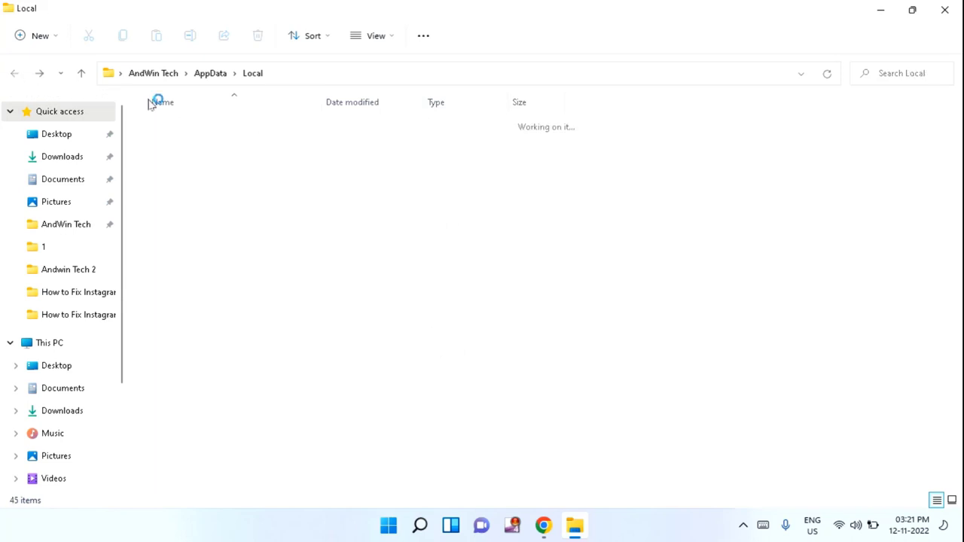
Check whether the Hidden items option is enabled in the Local folder's view settings.
click(425, 39)
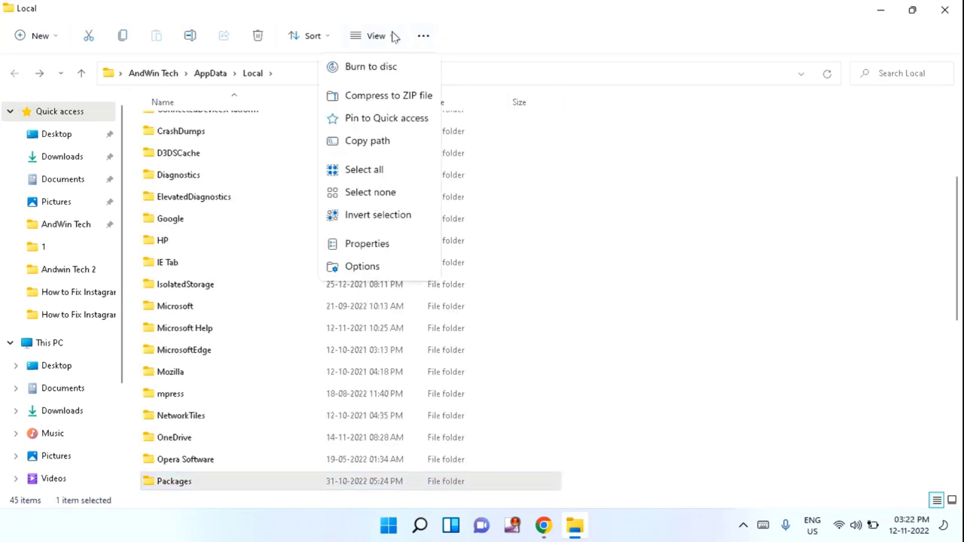
click(390, 35)
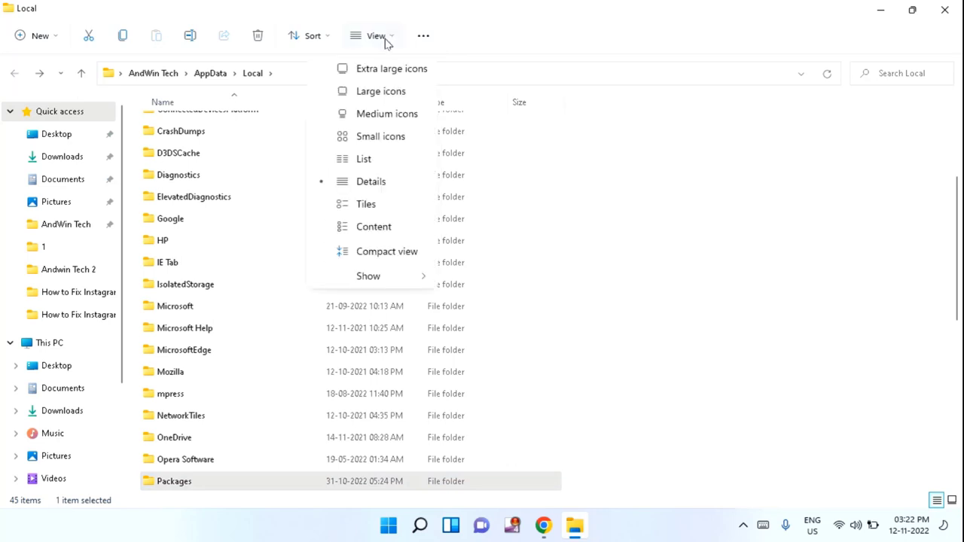
mouse_move(391, 281)
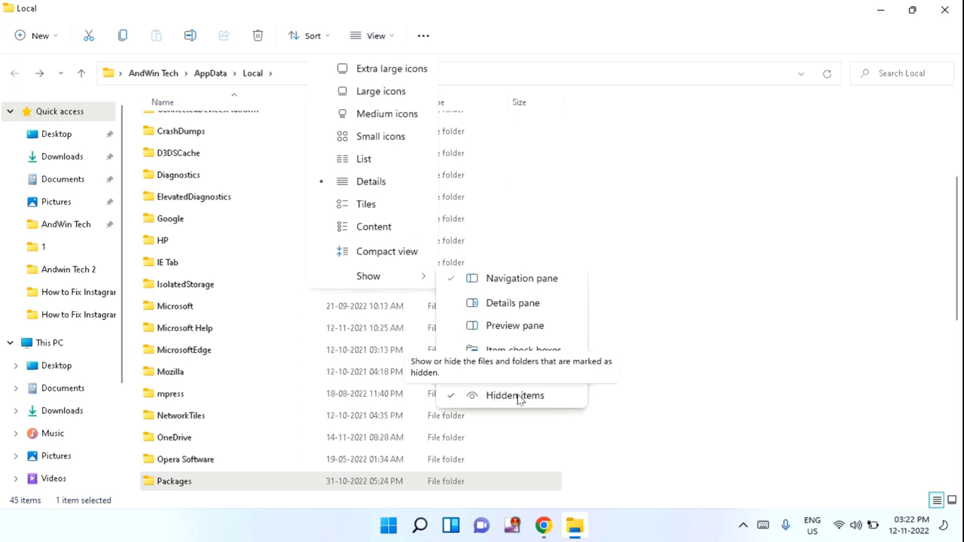
click(671, 308)
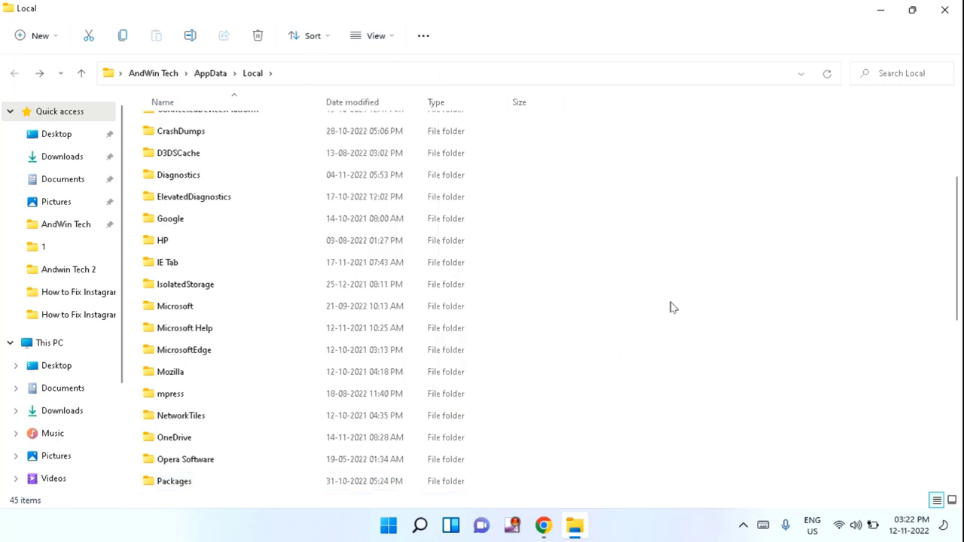
Open the Packages folder and, inside it, the Microsoft.Windows.ContentDeliveryManager_cw5n1h2txyewy folder.
click(160, 480)
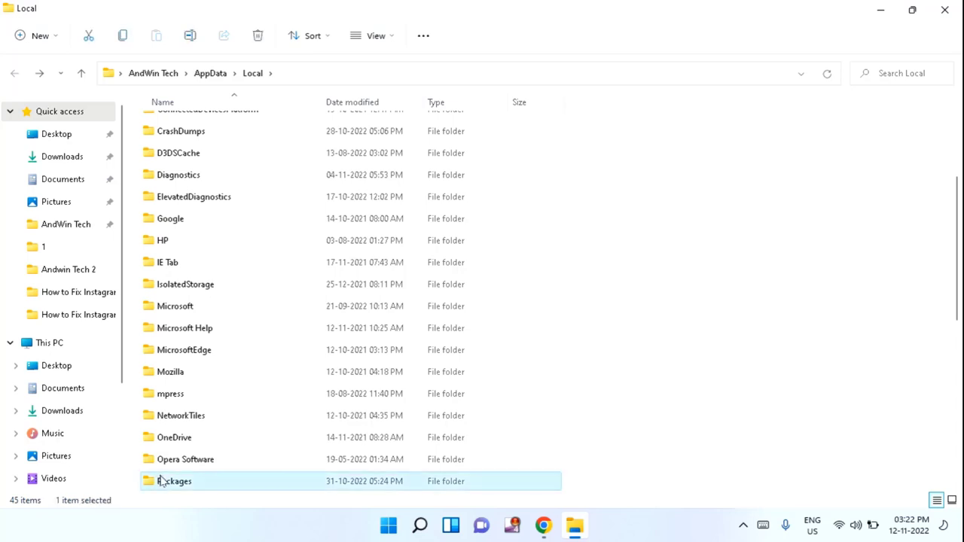
double_click(160, 481)
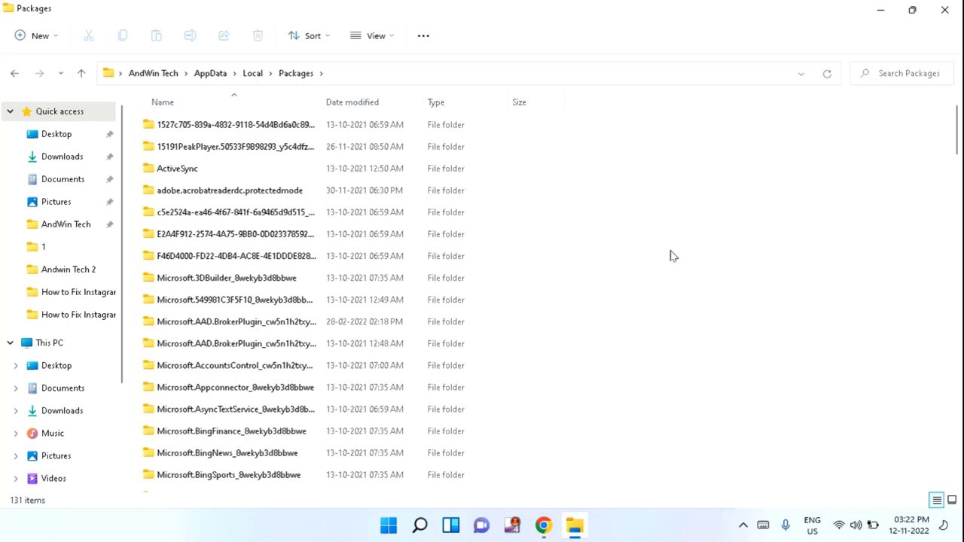
scroll(673, 256, down, 2)
scroll(452, 241, down, 15)
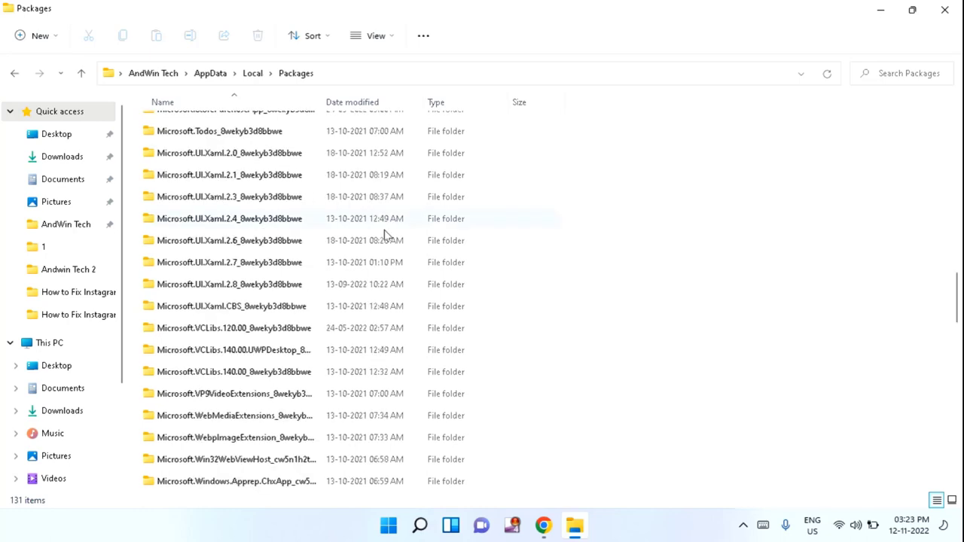
scroll(455, 312, down, 2)
scroll(463, 320, down, 4)
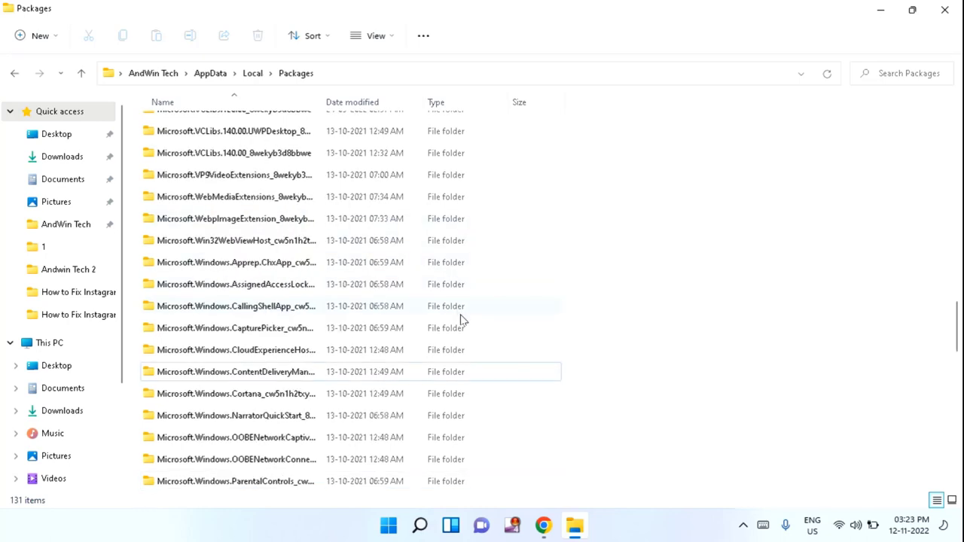
scroll(462, 321, down, 2)
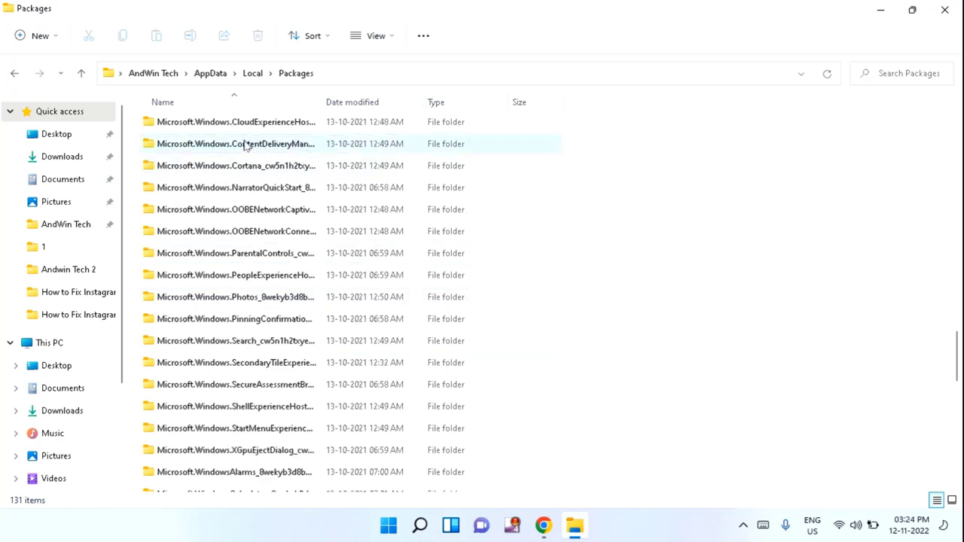
click(293, 146)
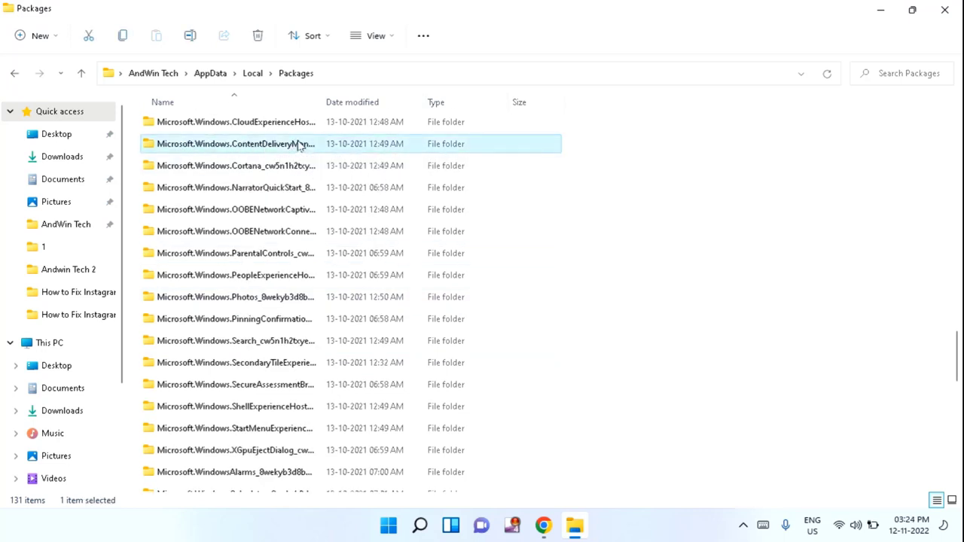
double_click(298, 145)
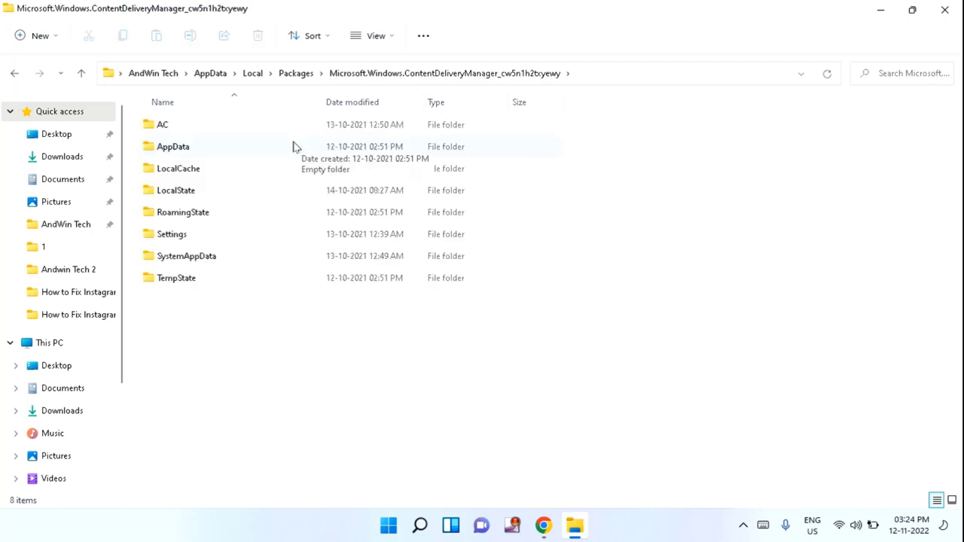
Open the LocalState folder and its Assets subfolder.
click(189, 199)
double_click(189, 198)
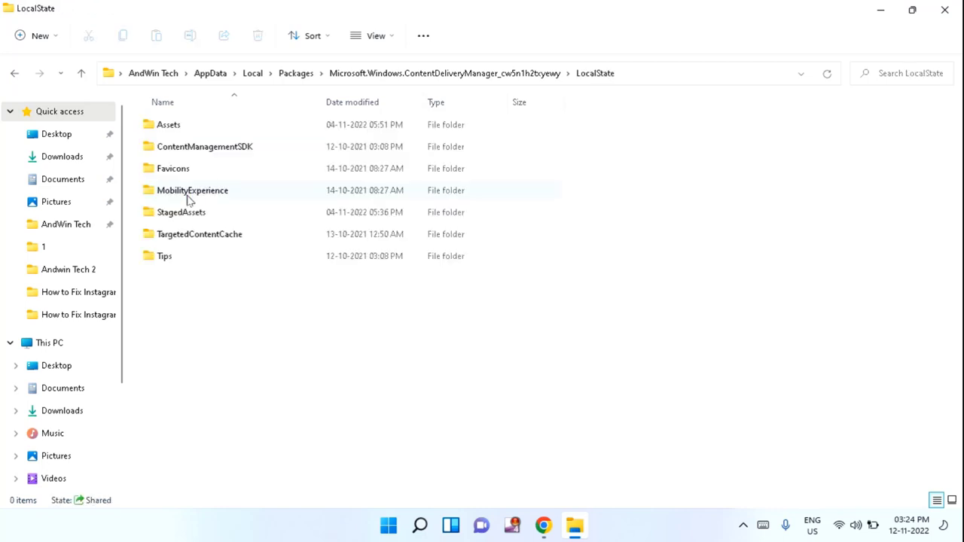
double_click(187, 129)
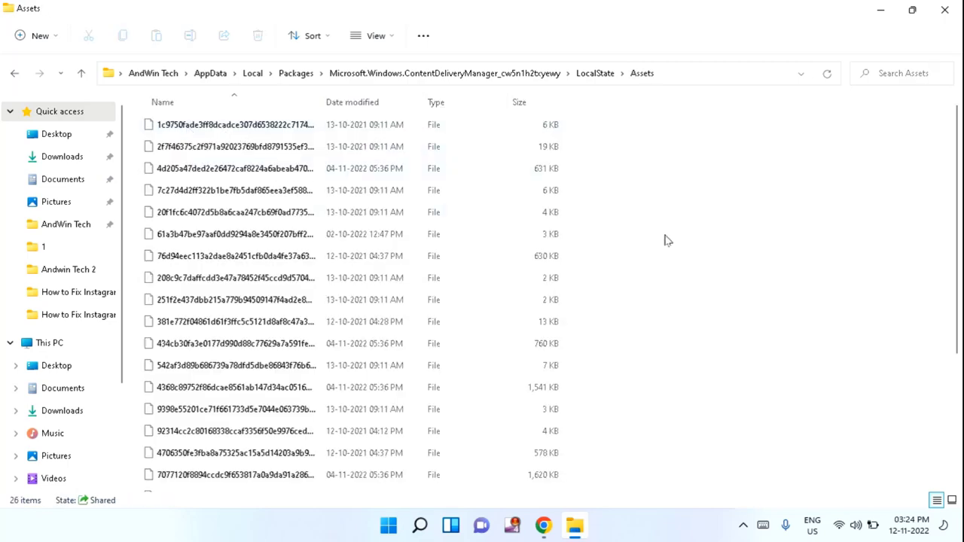
Select all files in the Assets folder and delete them.
scroll(658, 243, down, 3)
scroll(657, 244, up, 3)
key(ctrl+a)
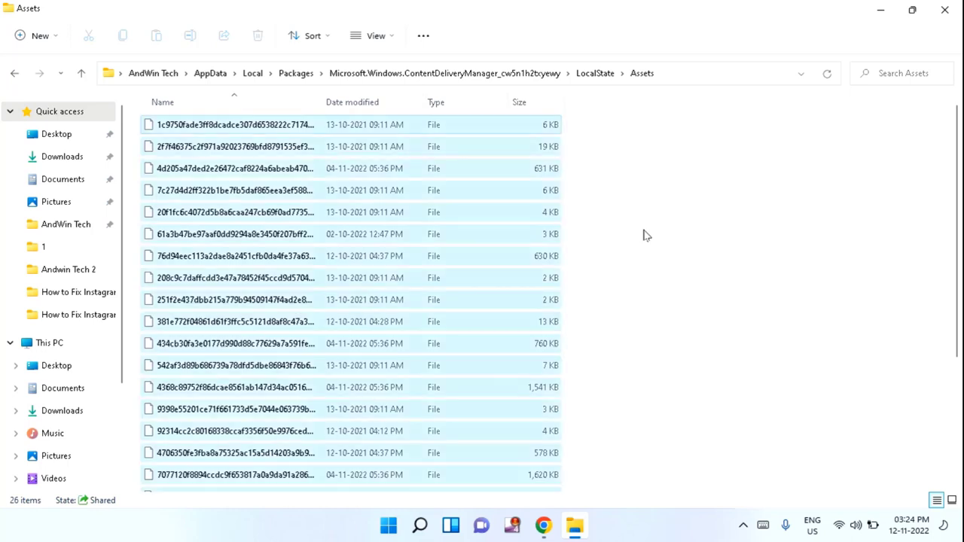
double_click(396, 211)
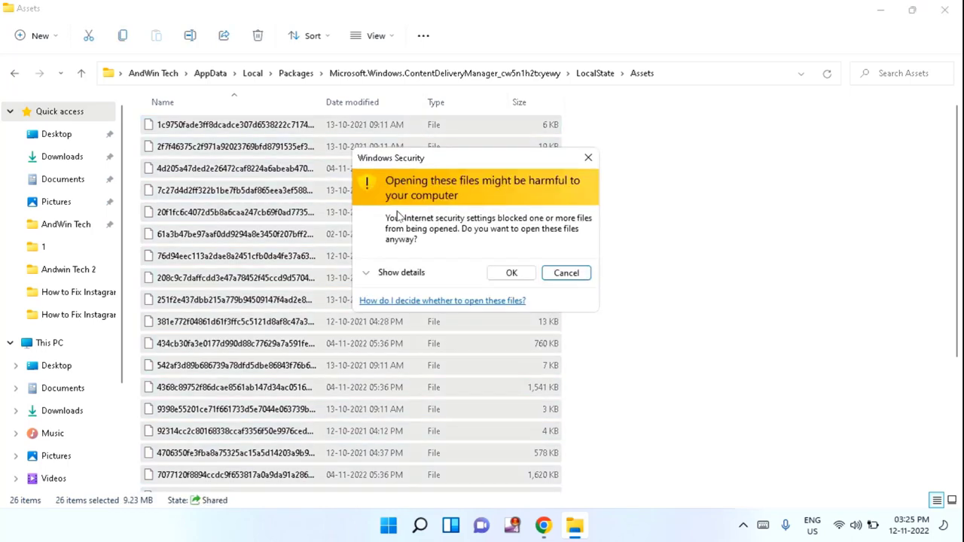
click(515, 274)
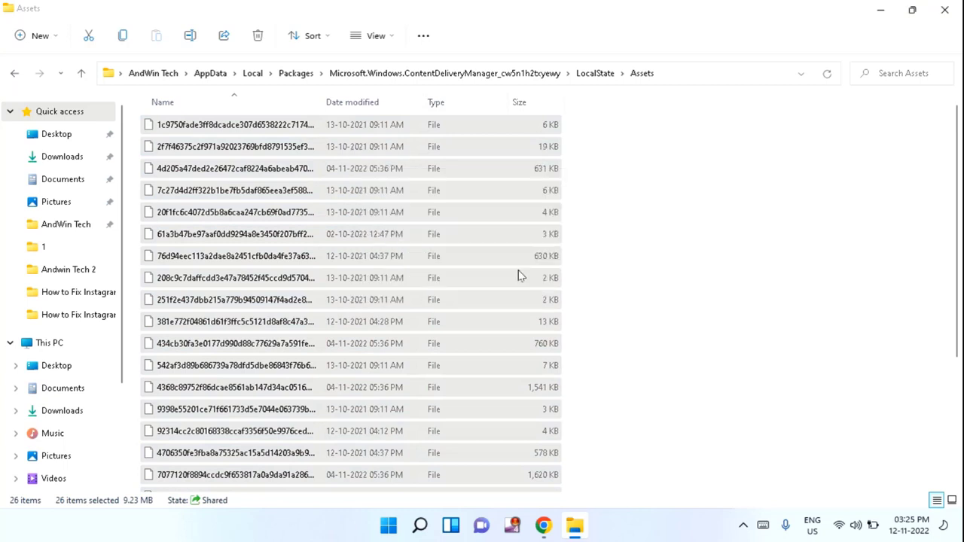
right_click(450, 222)
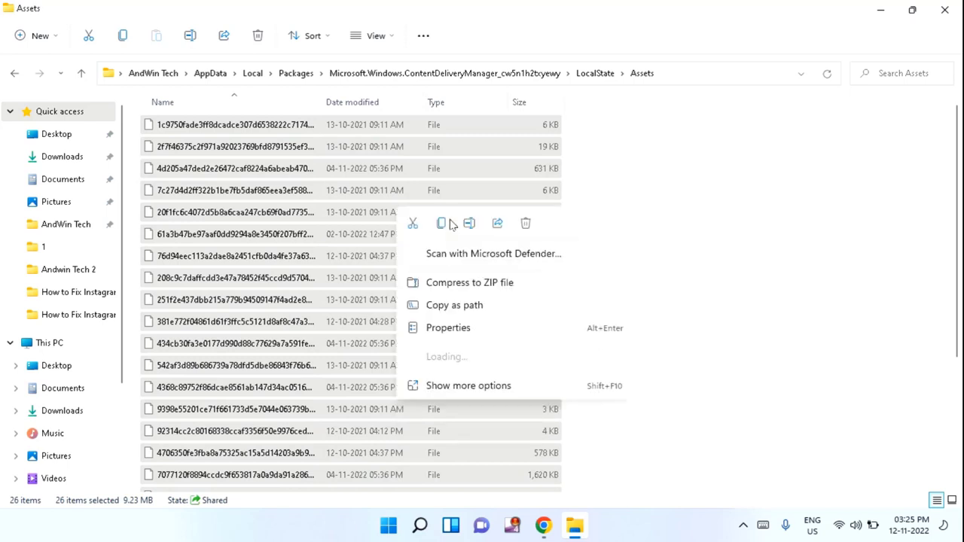
click(526, 224)
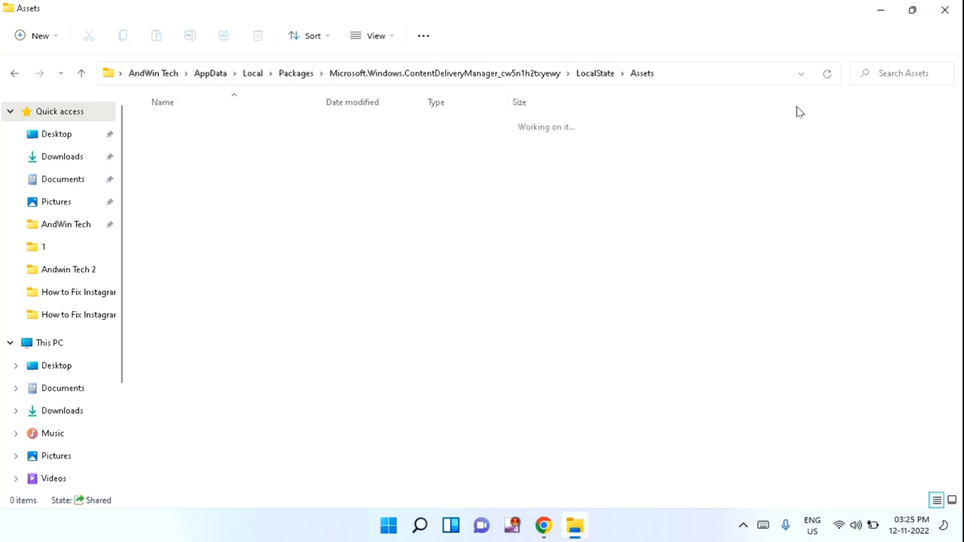
Delete both files in the ContentDeliveryManager package's Settings folder and close the window.
click(16, 78)
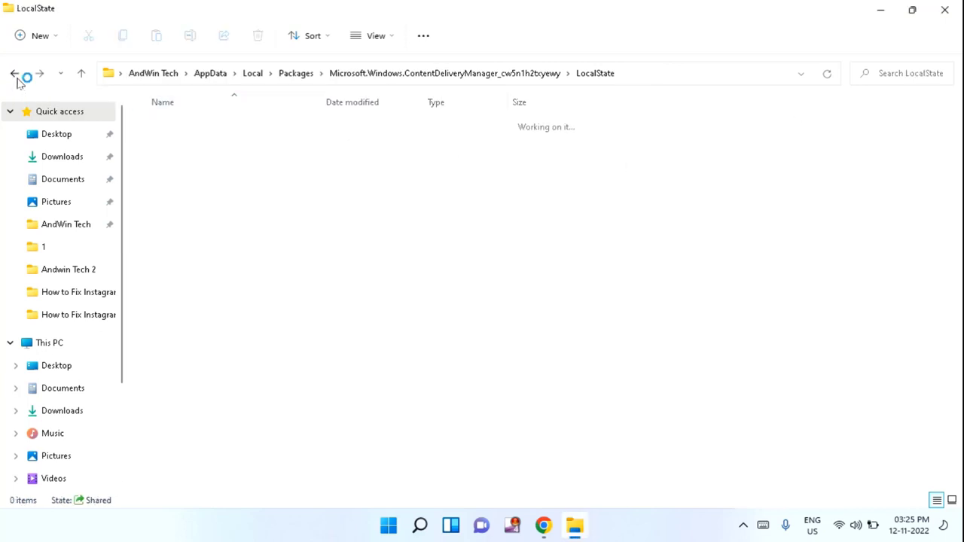
click(17, 78)
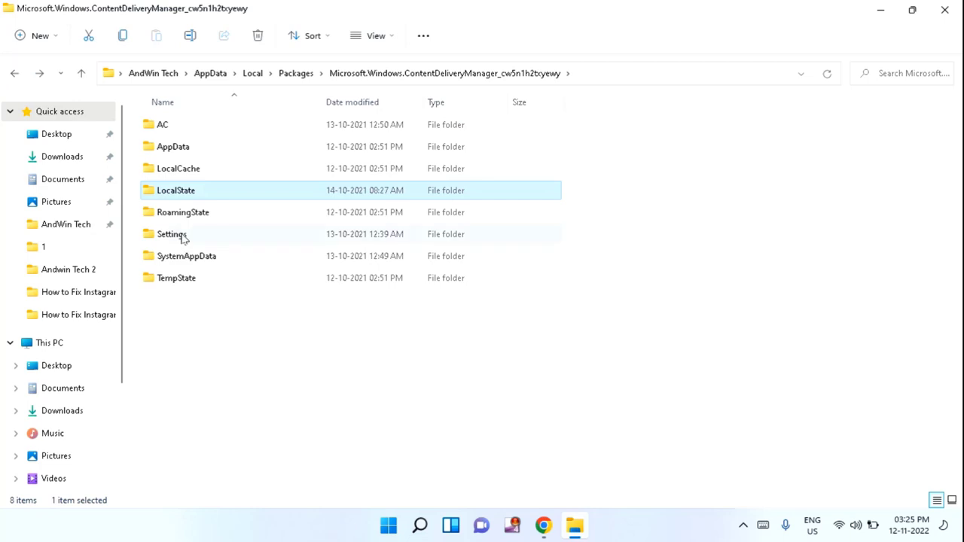
double_click(198, 238)
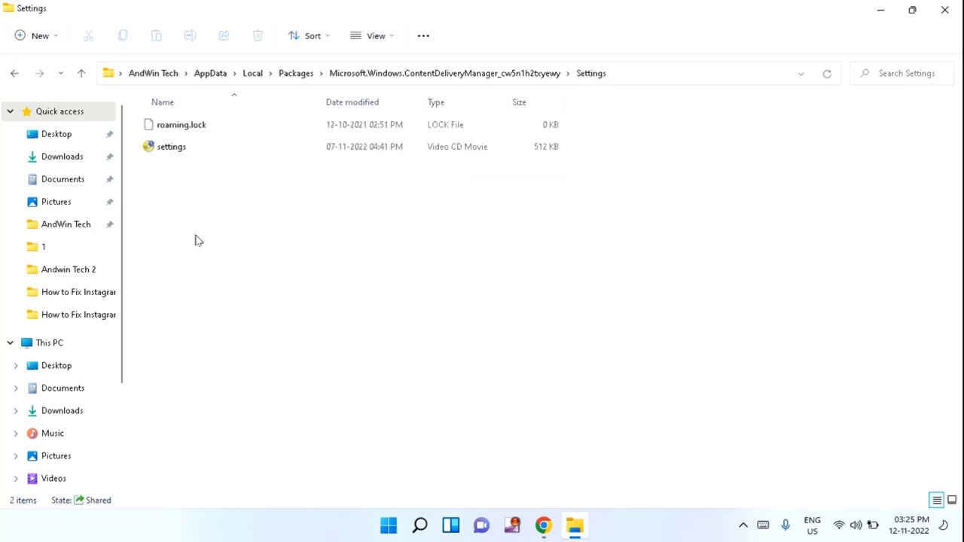
key(ctrl+a)
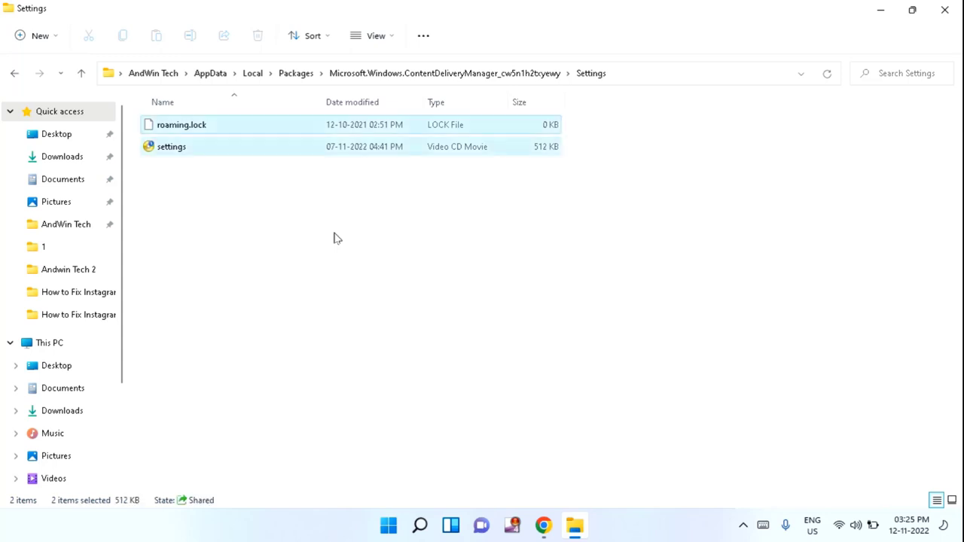
right_click(215, 136)
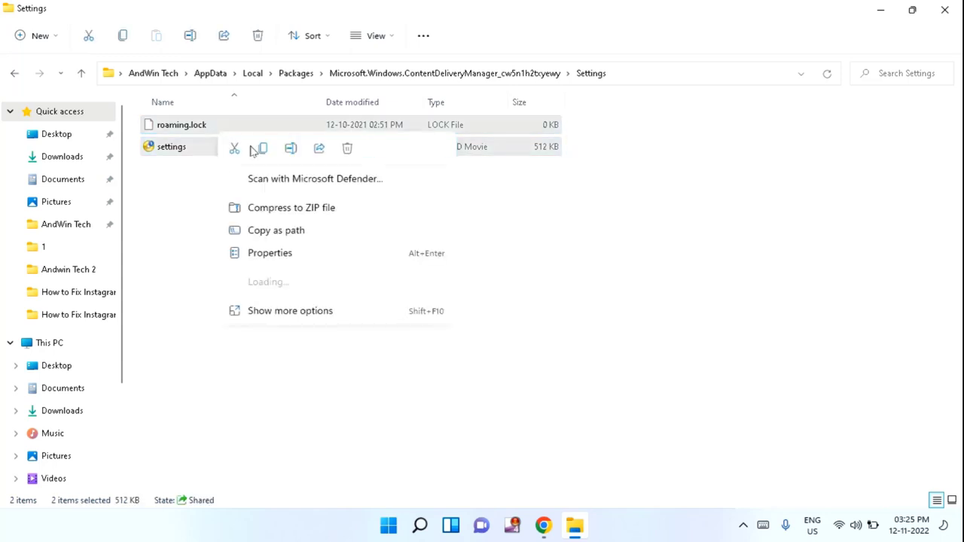
click(343, 154)
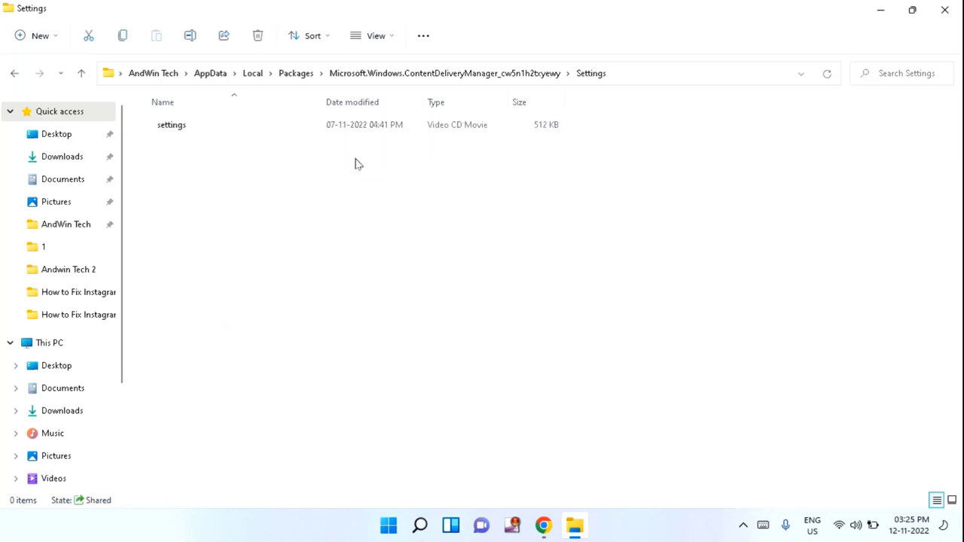
key(alt+F4)
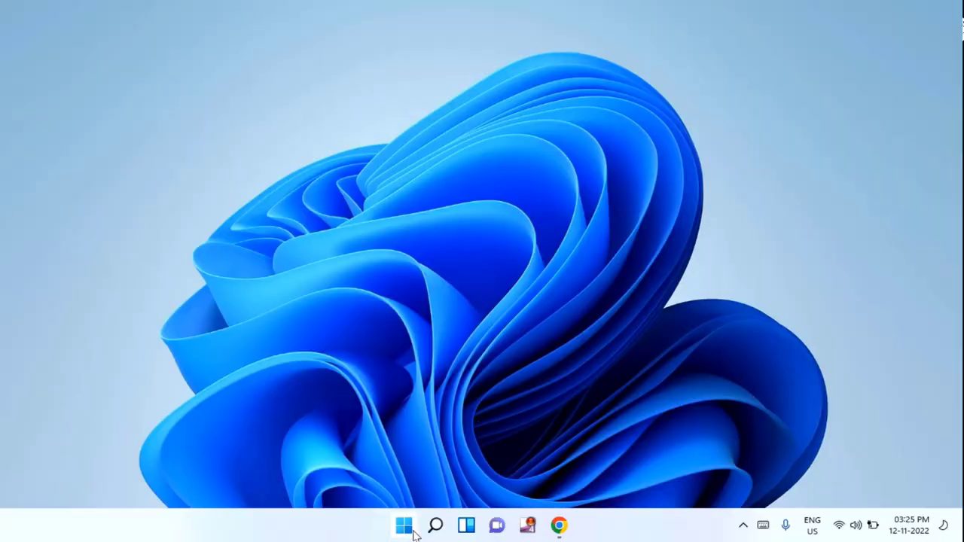
Search Windows for "power" and run Windows PowerShell as administrator.
key(super+s)
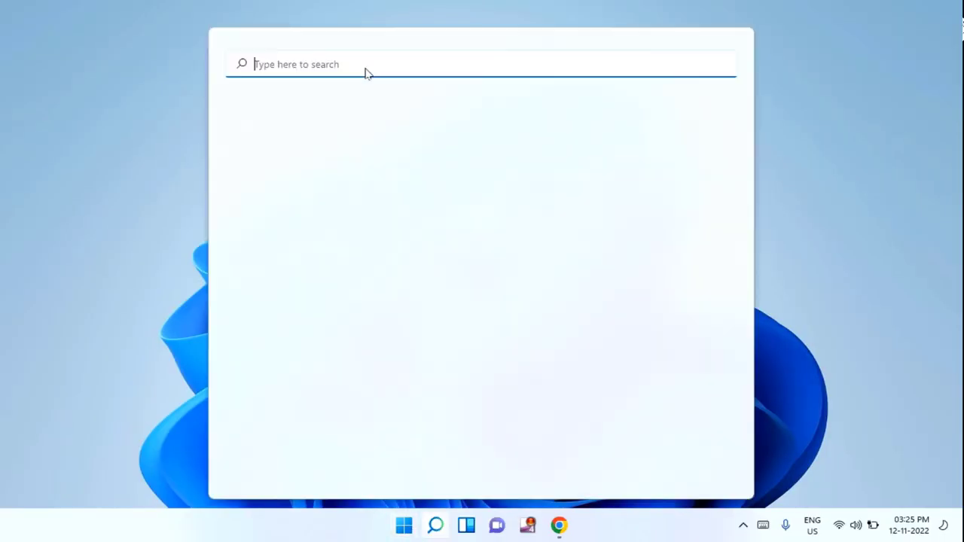
text(pow)
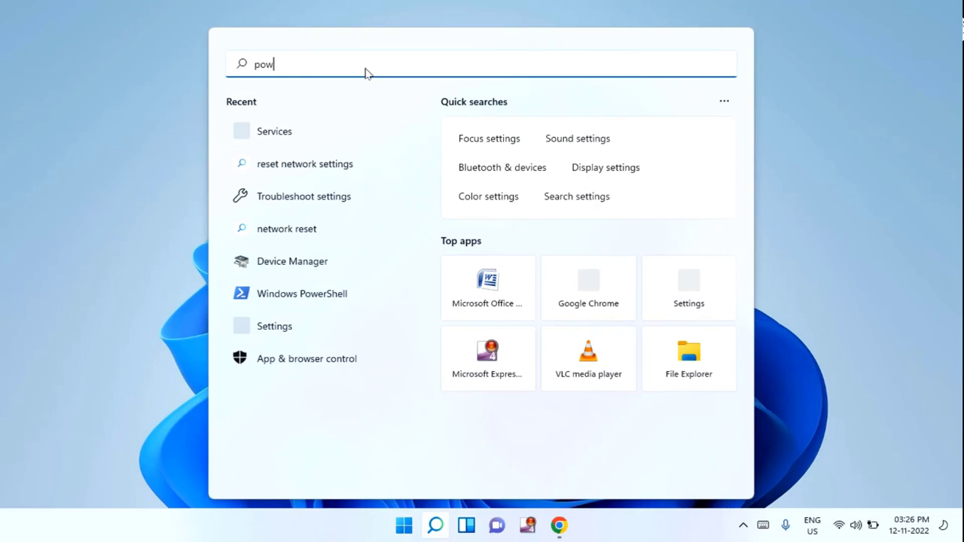
text(er)
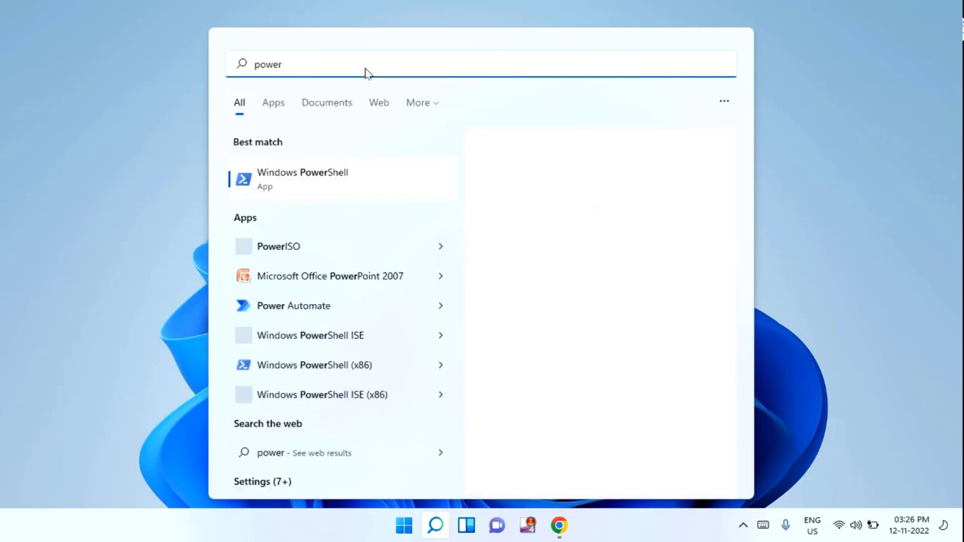
click(300, 177)
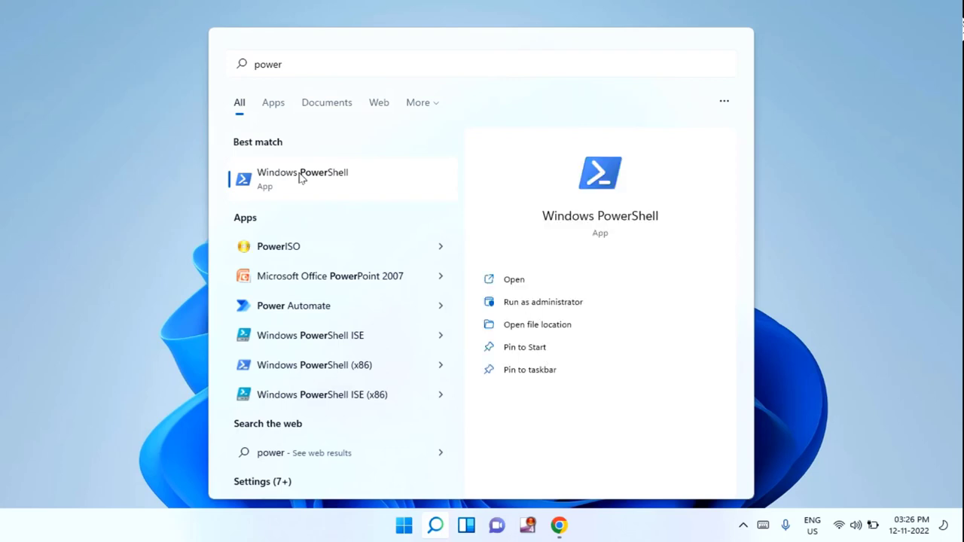
right_click(300, 177)
click(350, 192)
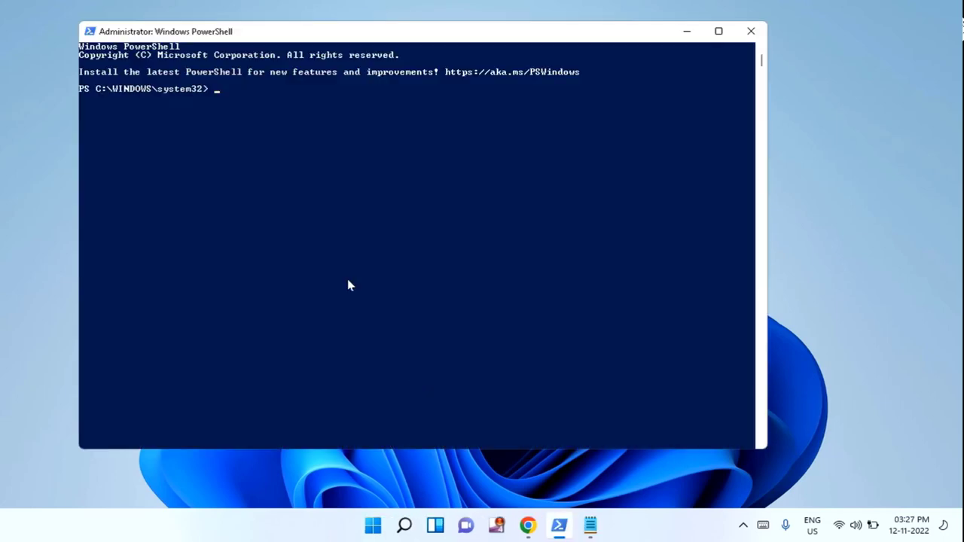
Switch to Notepad, copy the entire Get-AppxPackage command for Microsoft.Windows.ContentDeliveryManager, and minimize the document.
click(591, 525)
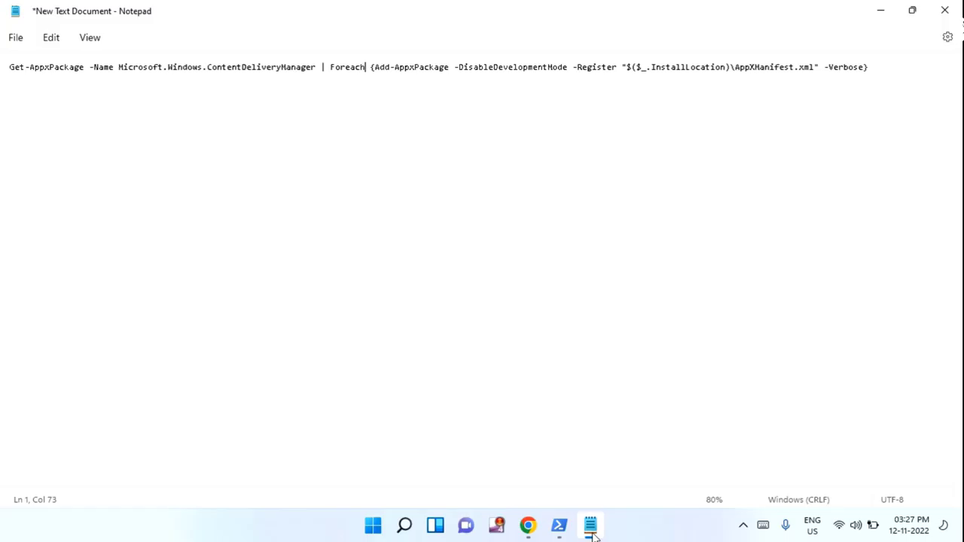
click(3, 71)
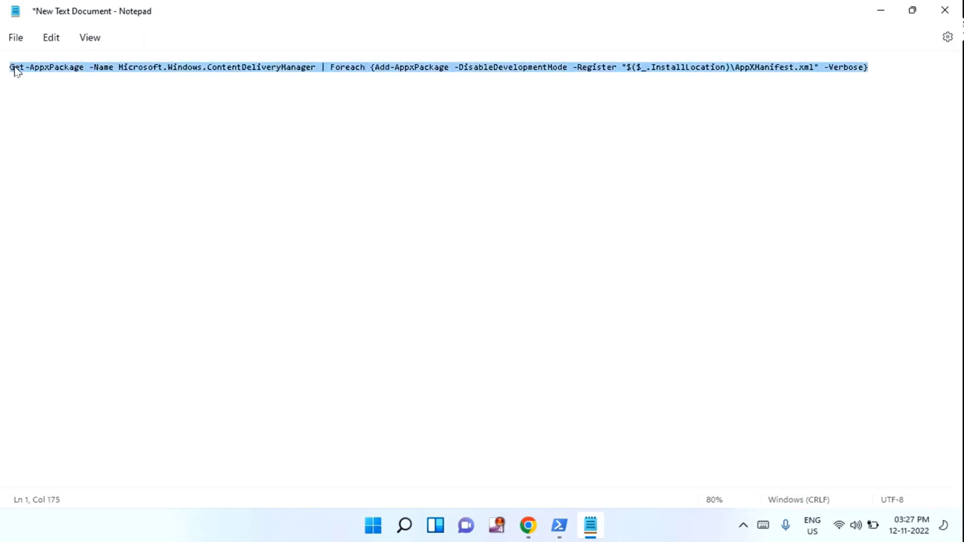
right_click(39, 71)
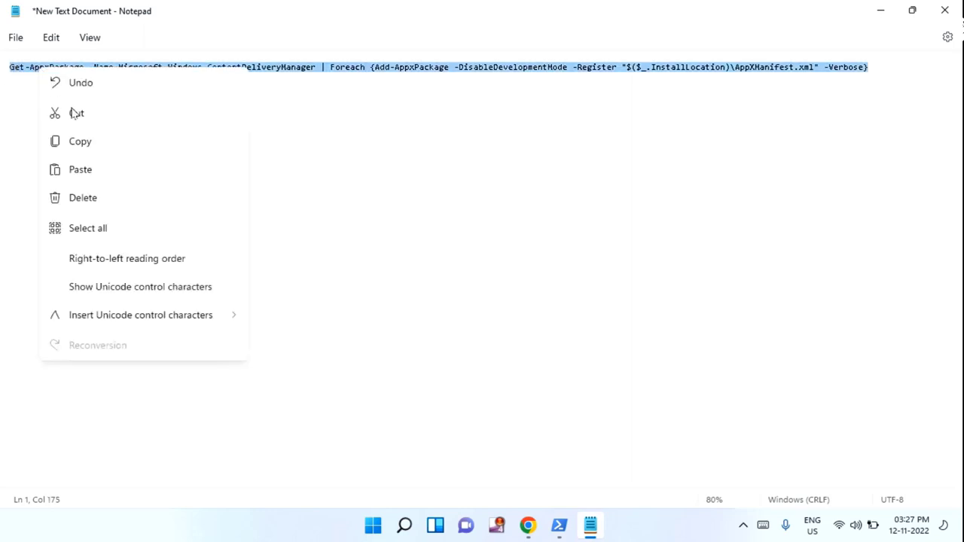
click(93, 142)
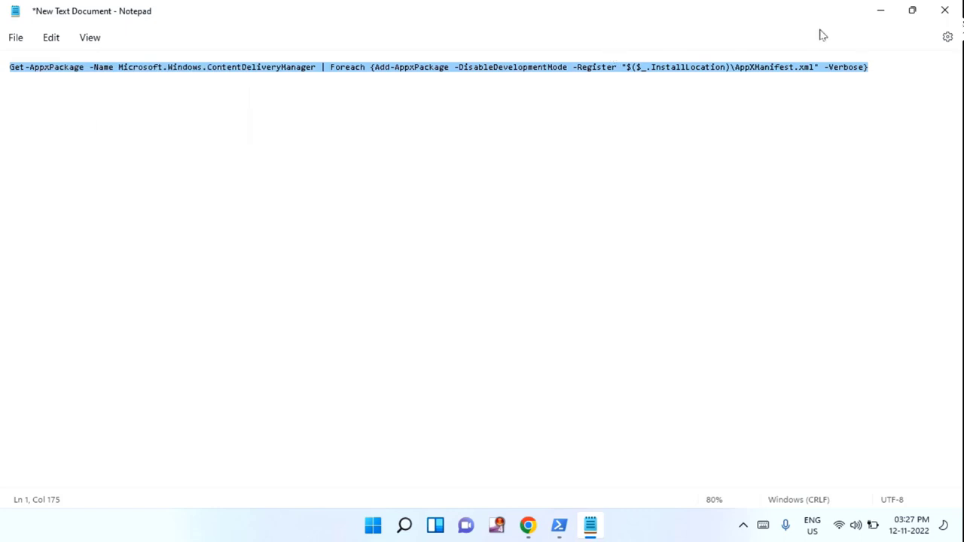
click(879, 12)
Paste and run the copied command in PowerShell to re-register the Microsoft.Windows.ContentDeliveryManager package, and exit PowerShell.
right_click(362, 35)
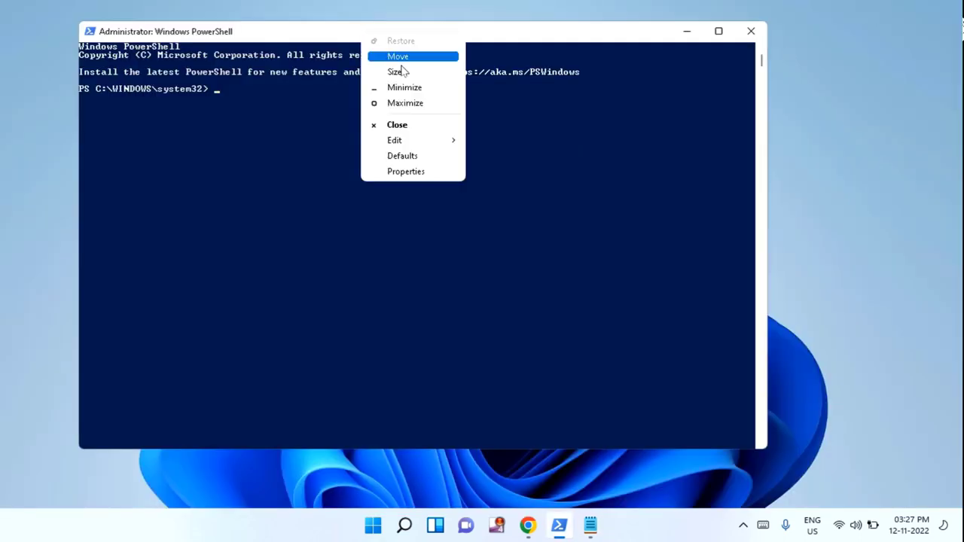
mouse_move(437, 143)
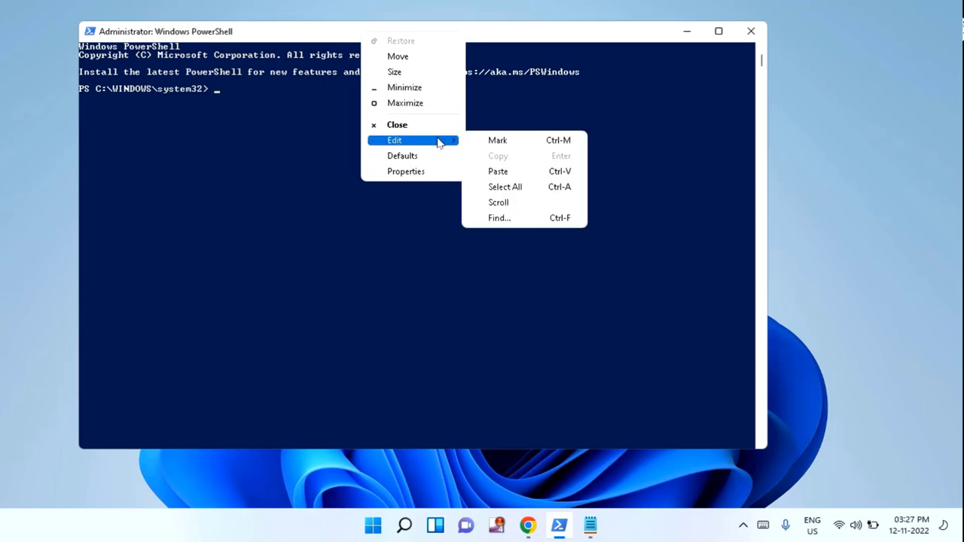
click(500, 172)
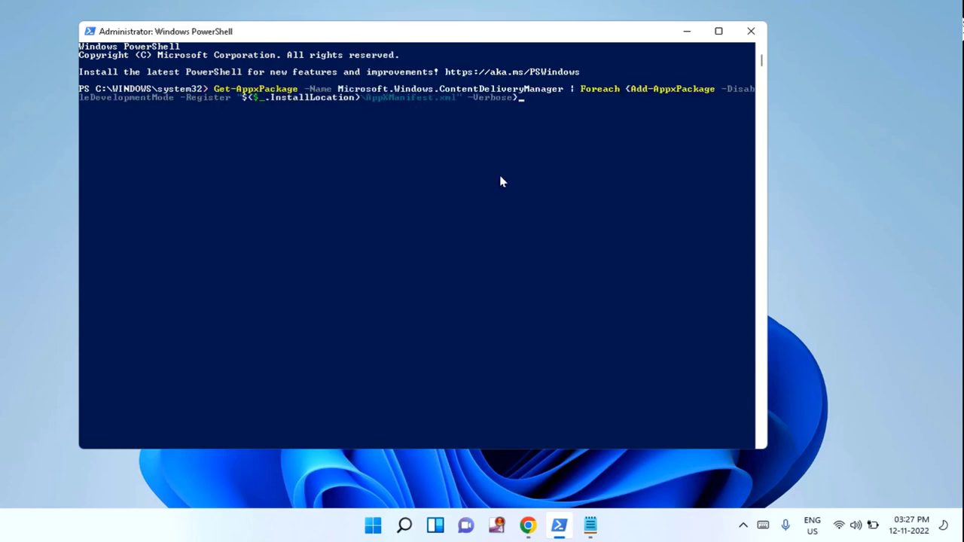
key(Return)
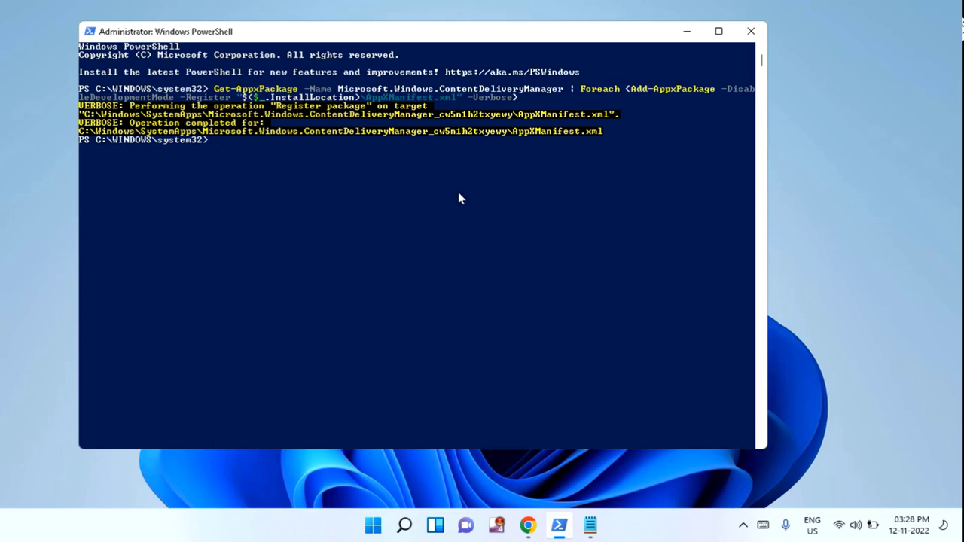
text(exit)
click(751, 30)
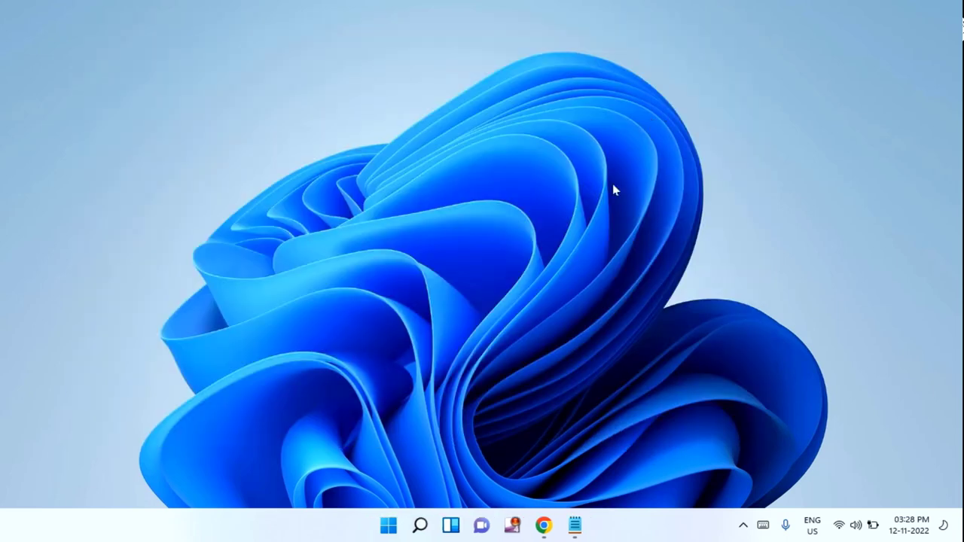
Open the Windows power options with the Sleep, Shut down and Restart choices.
click(393, 529)
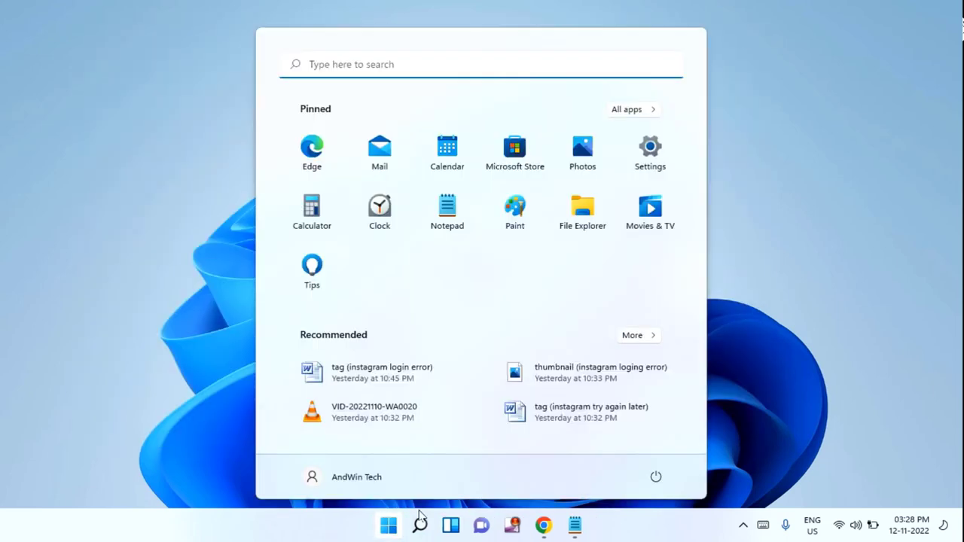
click(657, 478)
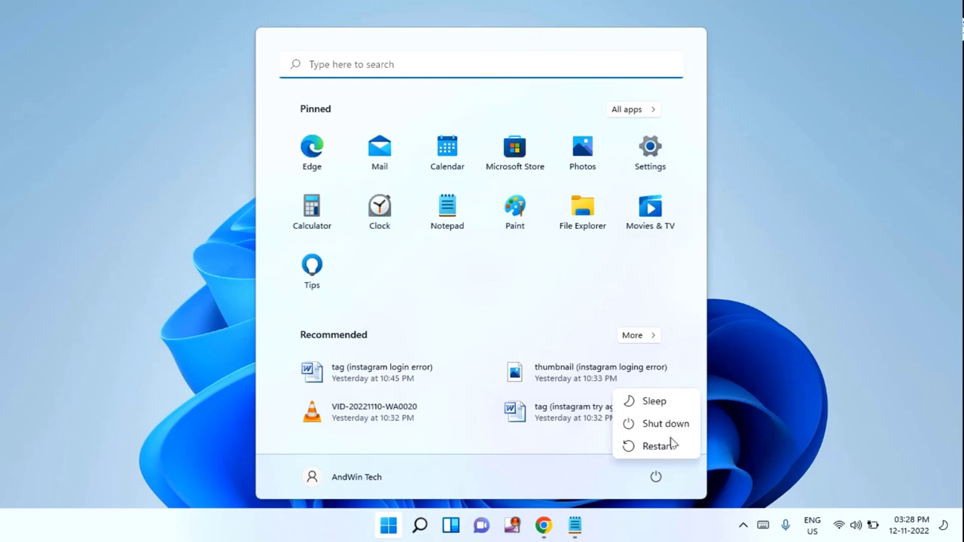